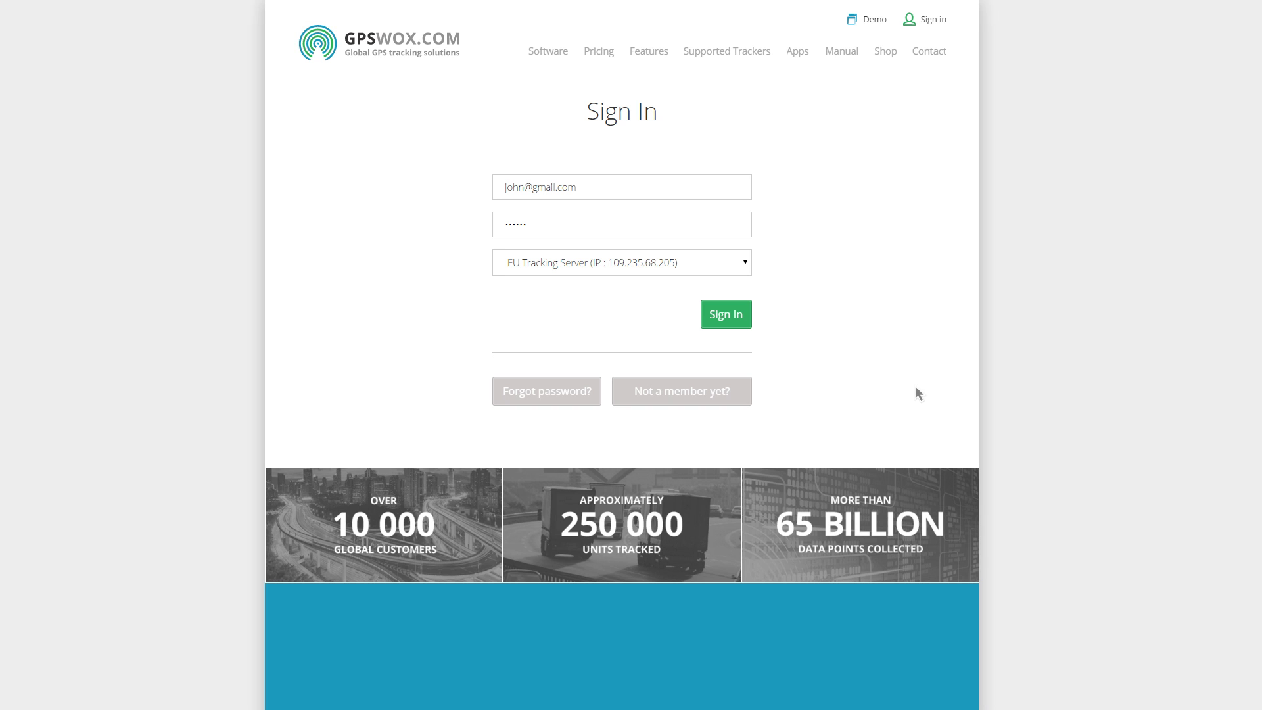
- Sign in with email and password on the EU Tracking Server to reach the map
click(734, 315)
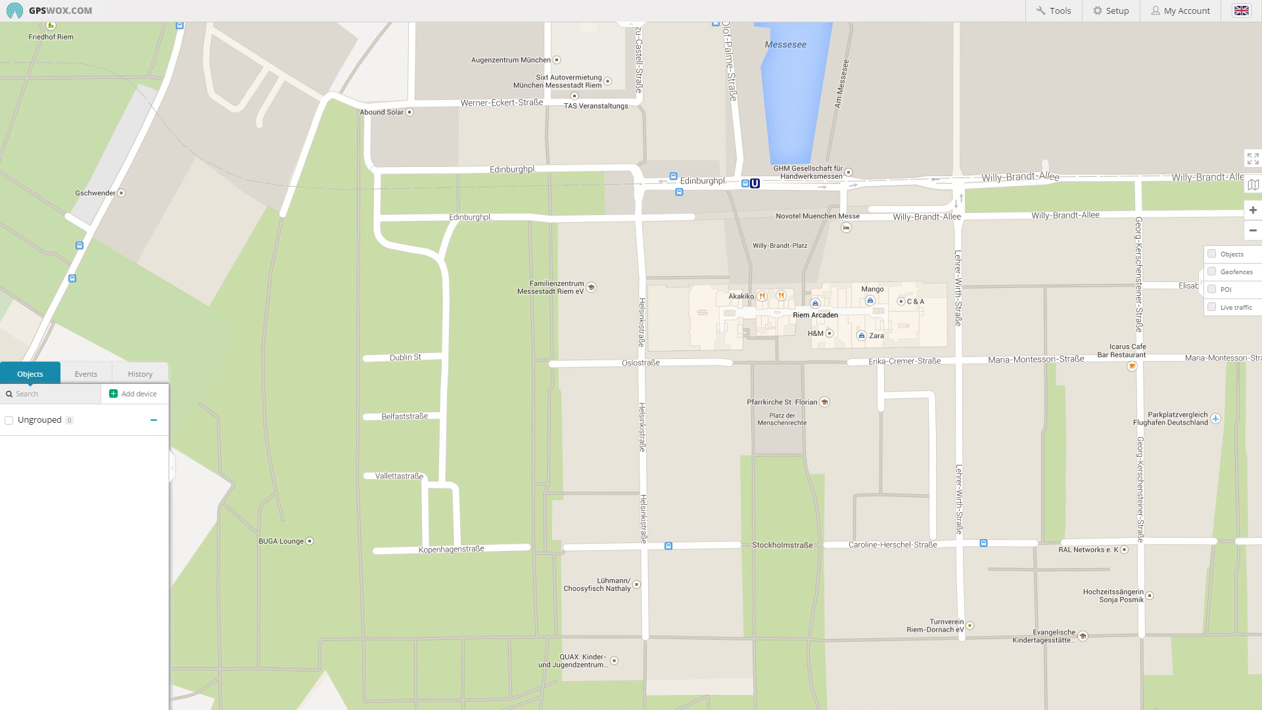
- Start adding a new device named My Smartphone with the phone's device identifier
click(118, 394)
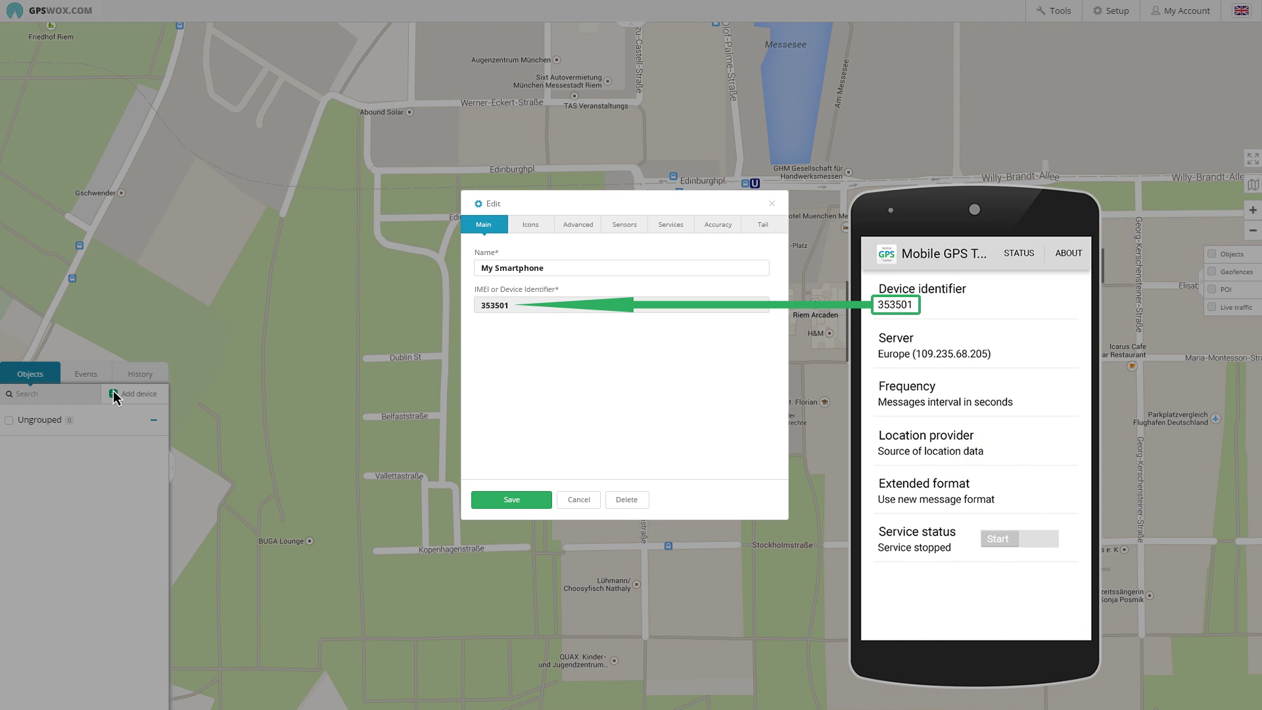
- Save the device so My Smartphone appears in the objects list as not connected
click(537, 506)
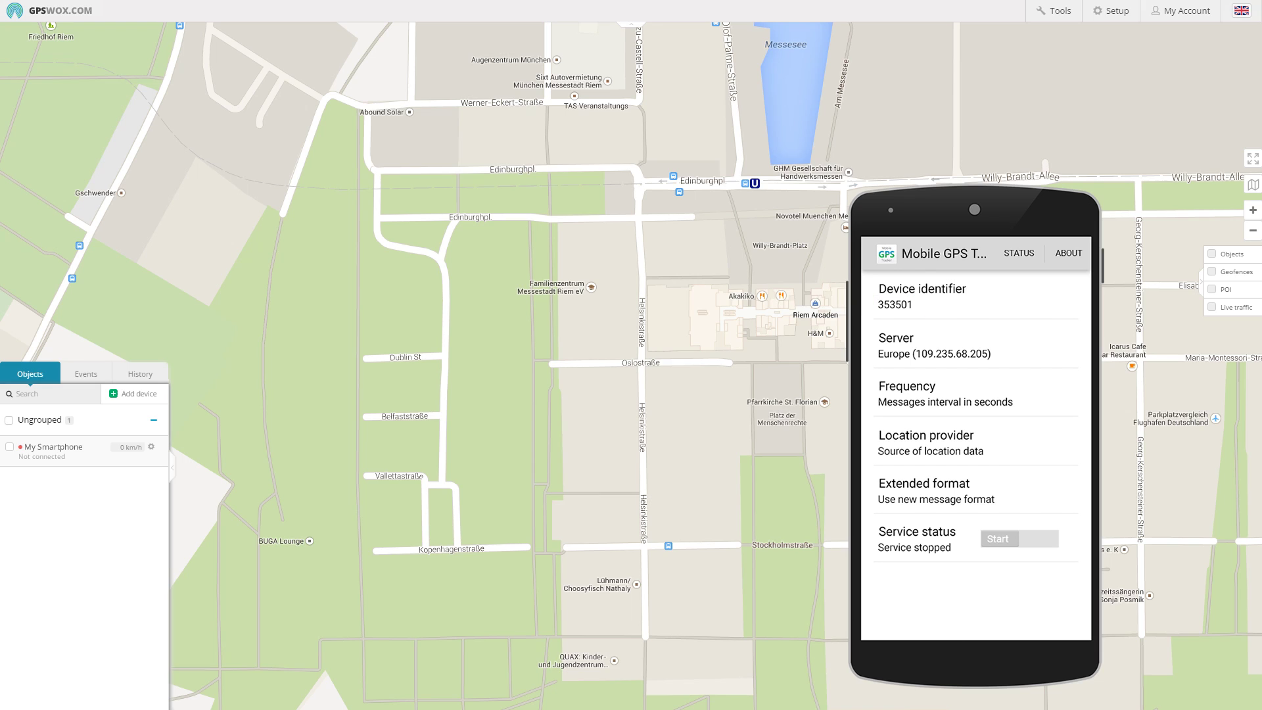